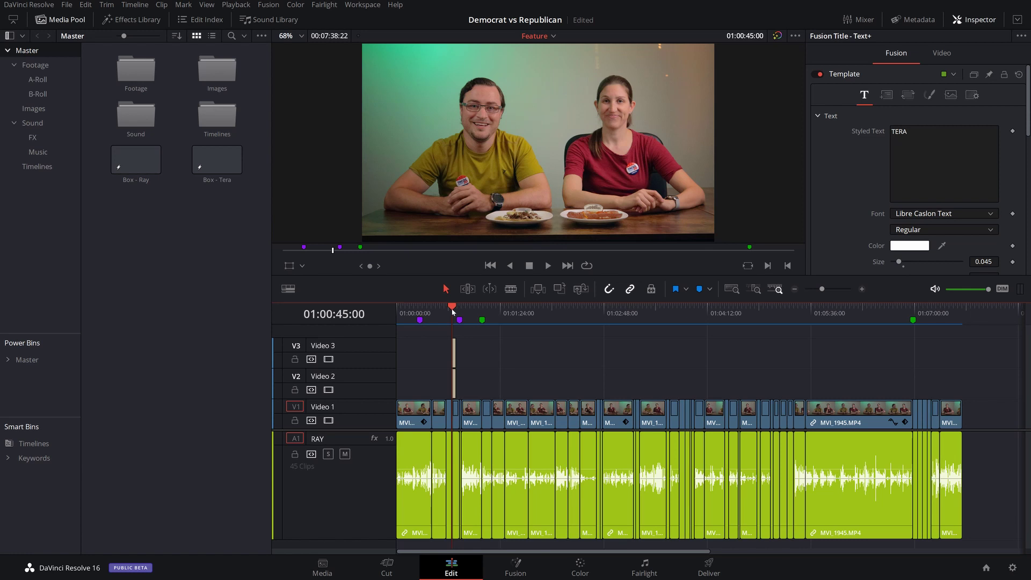
# - Preview the name titles, select Box - Ray, and set the playhead to 01:02:19:07
pyautogui.press('space')
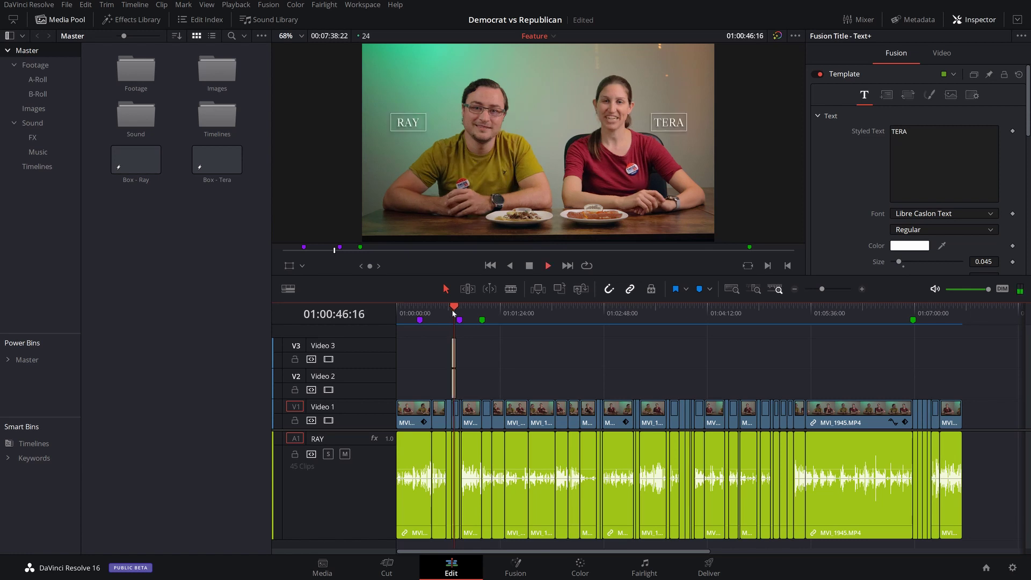
pyautogui.press('space')
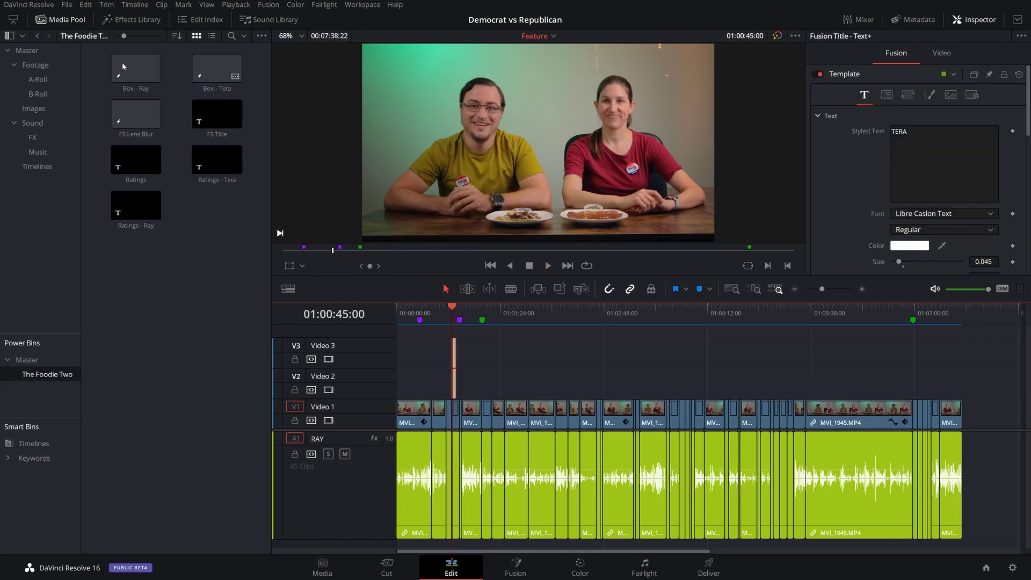
pyautogui.click(123, 66)
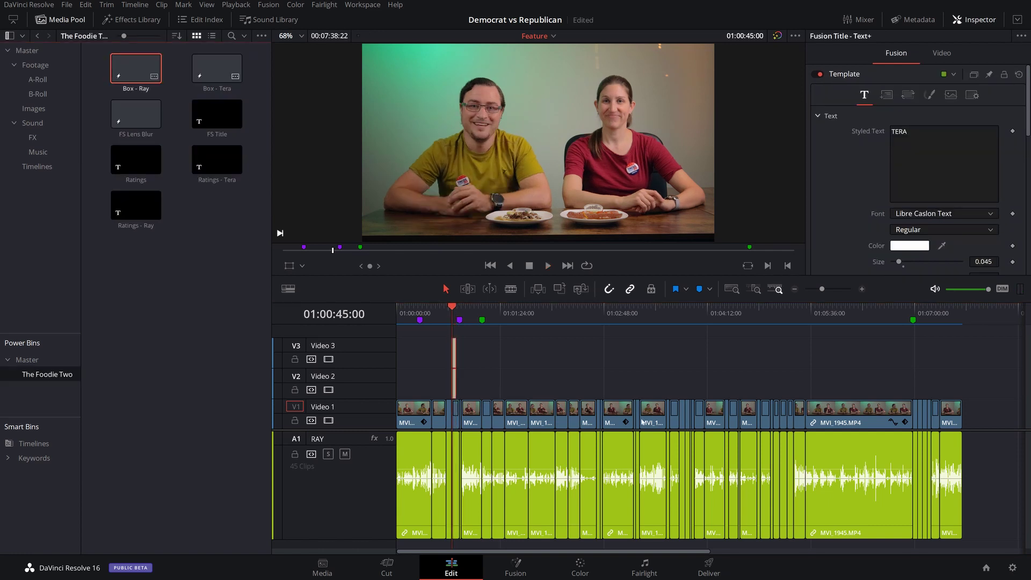
pyautogui.click(567, 310)
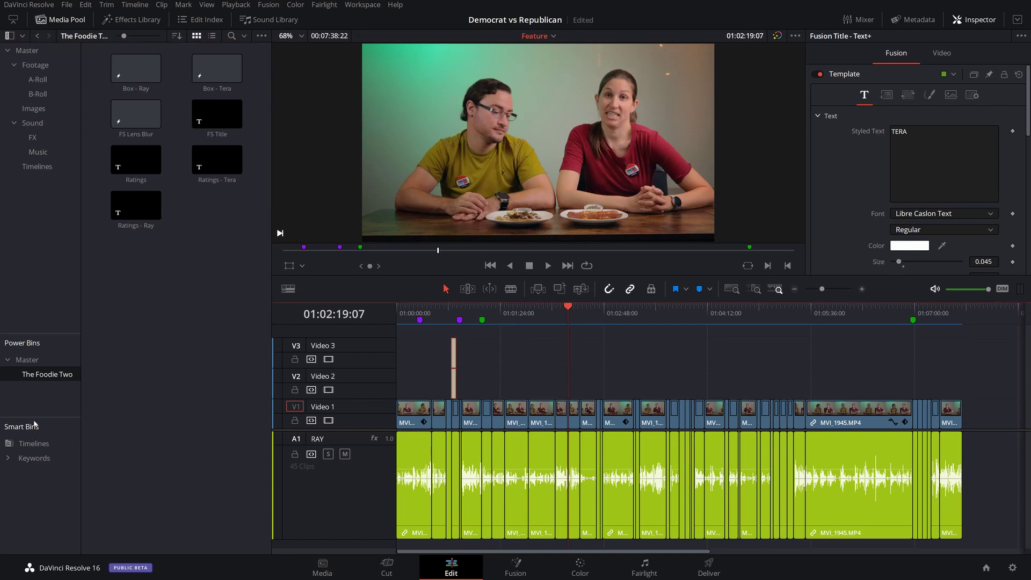
pyautogui.click(132, 19)
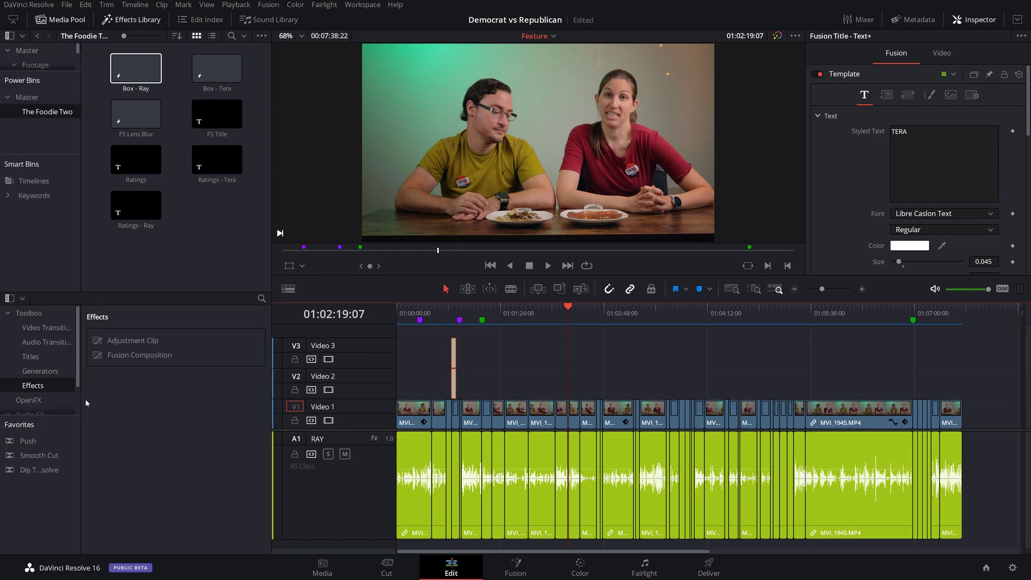
# - Add a Text title to the timeline and save it into The Foodie Two as 'Whats Up'
pyautogui.click(30, 358)
pyautogui.moveTo(134, 395); pyautogui.dragTo(570, 382)
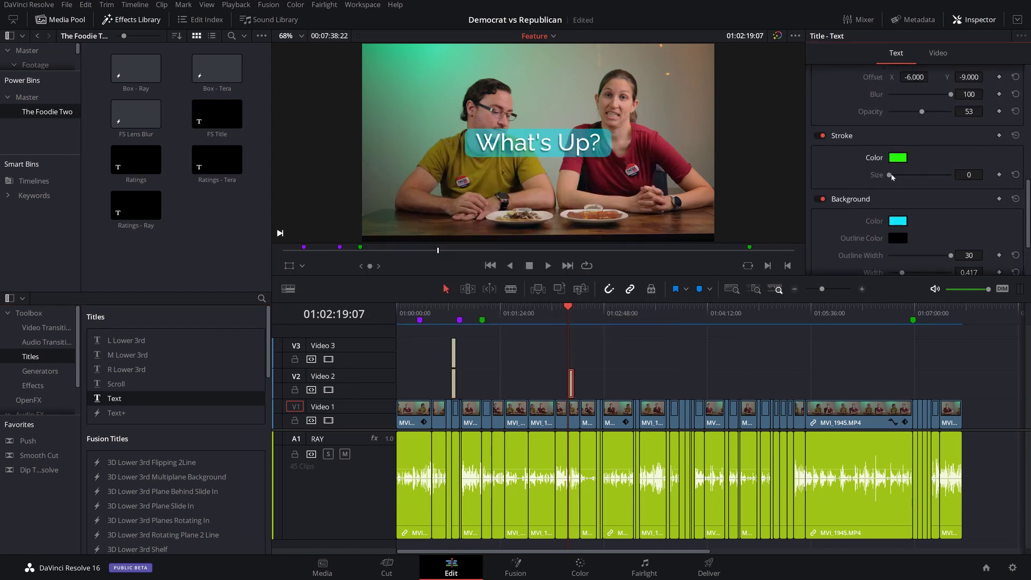
pyautogui.moveTo(572, 389); pyautogui.dragTo(218, 230)
pyautogui.click(218, 226)
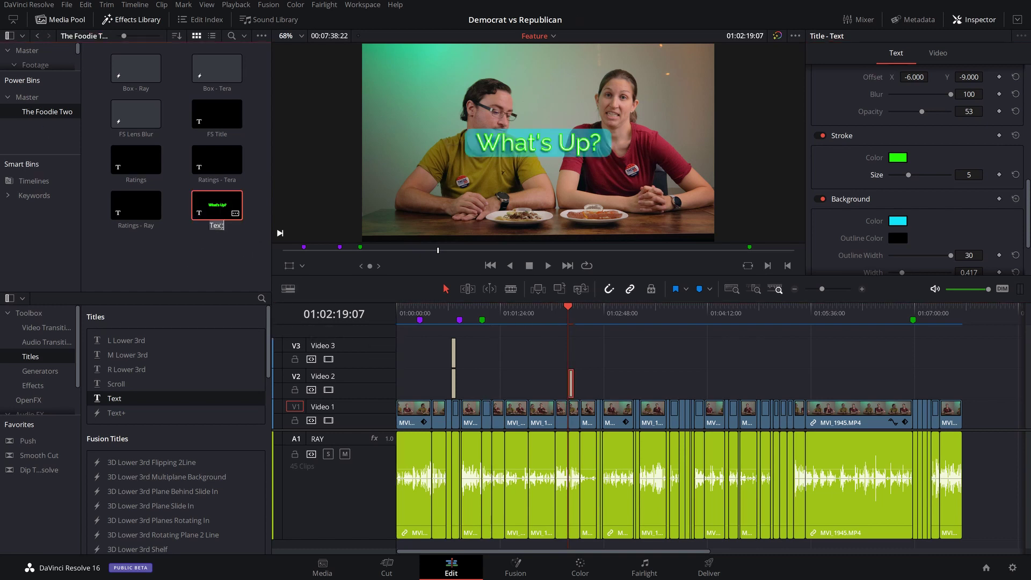
pyautogui.write('Whats Up')
pyautogui.press('Return')
# - Create a new project named Test
pyautogui.click(987, 568)
pyautogui.click(614, 490)
pyautogui.write('Test')
pyautogui.press('Return')
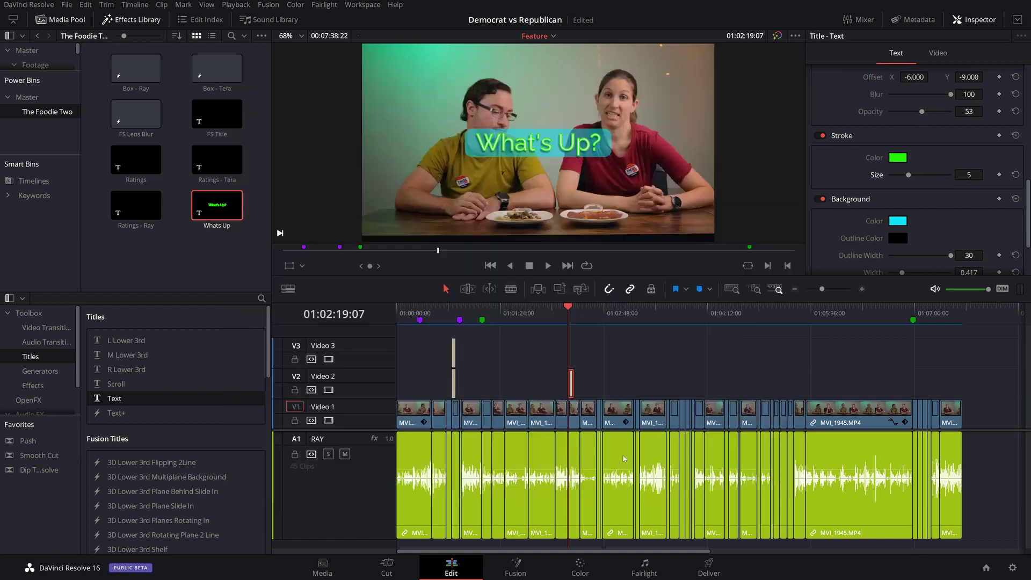
pyautogui.click(43, 117)
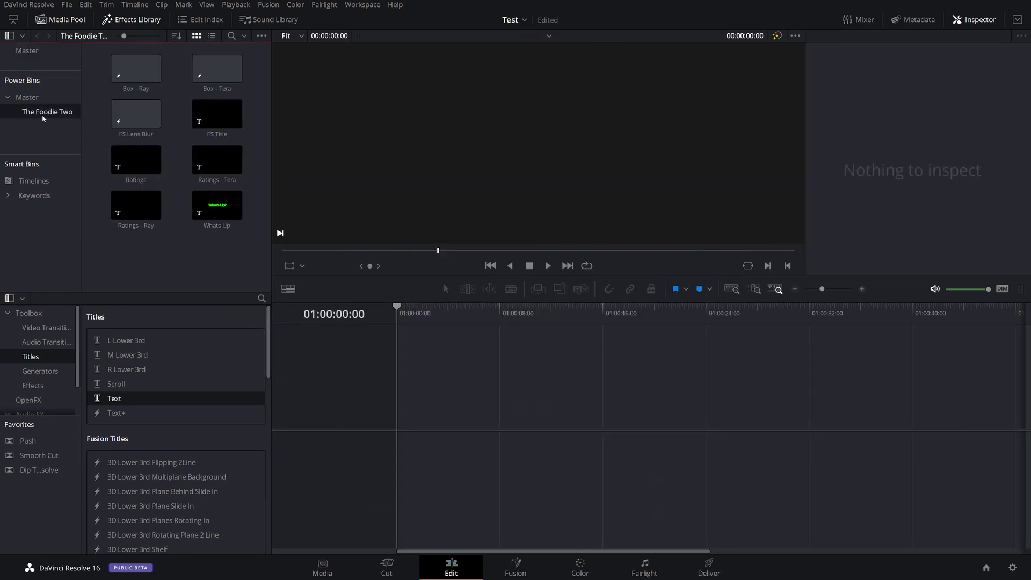
# - Drop the Whats Up title into Test's timeline and move it onto a new V2 track
pyautogui.moveTo(217, 206); pyautogui.dragTo(403, 423)
pyautogui.click(403, 423)
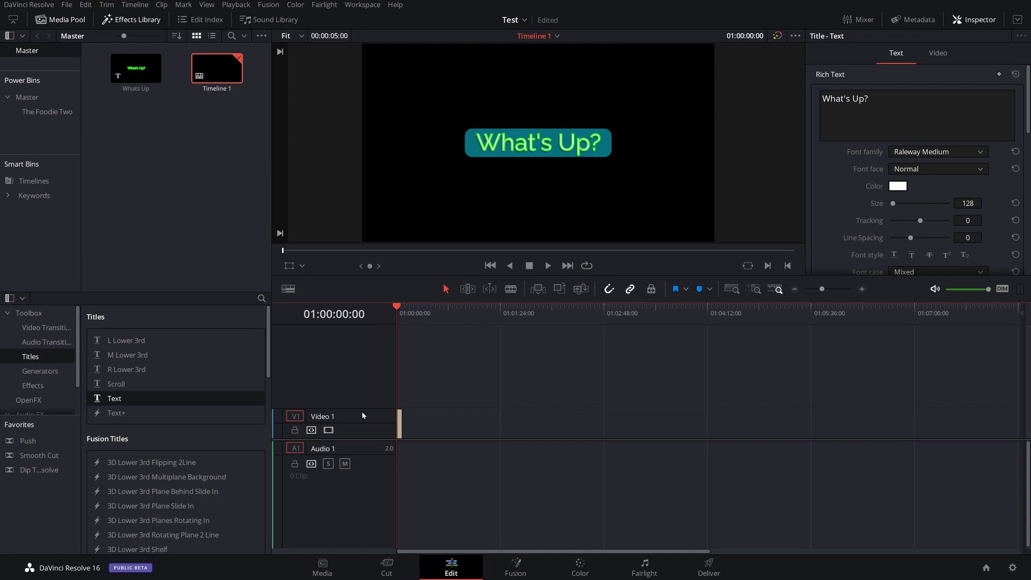
pyautogui.moveTo(400, 433); pyautogui.dragTo(403, 408)
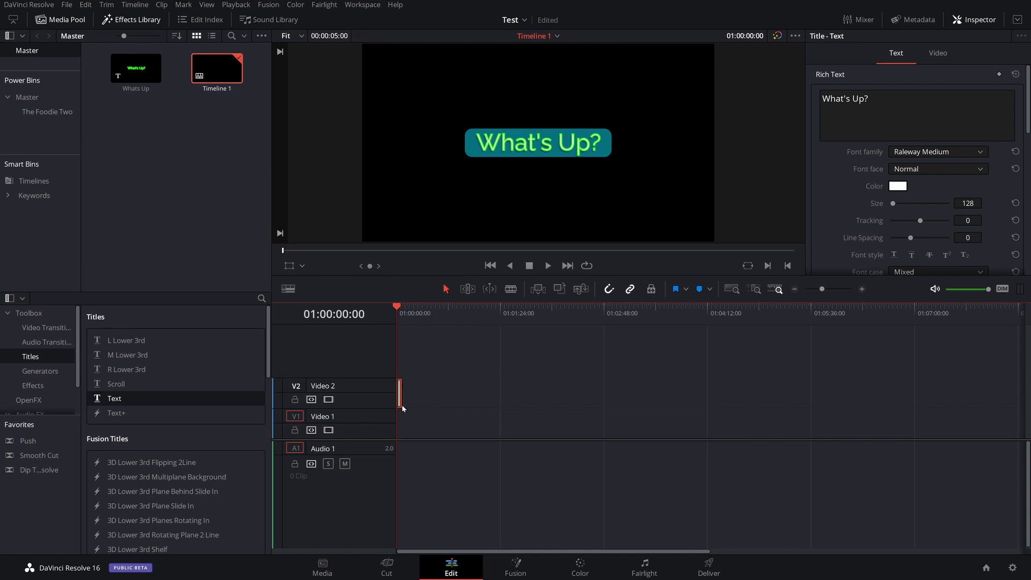
# - Save the Test project and drop MVI_1687.MP4 from B-Roll onto V1 beneath the title
pyautogui.hotkey('ctrl', 's')
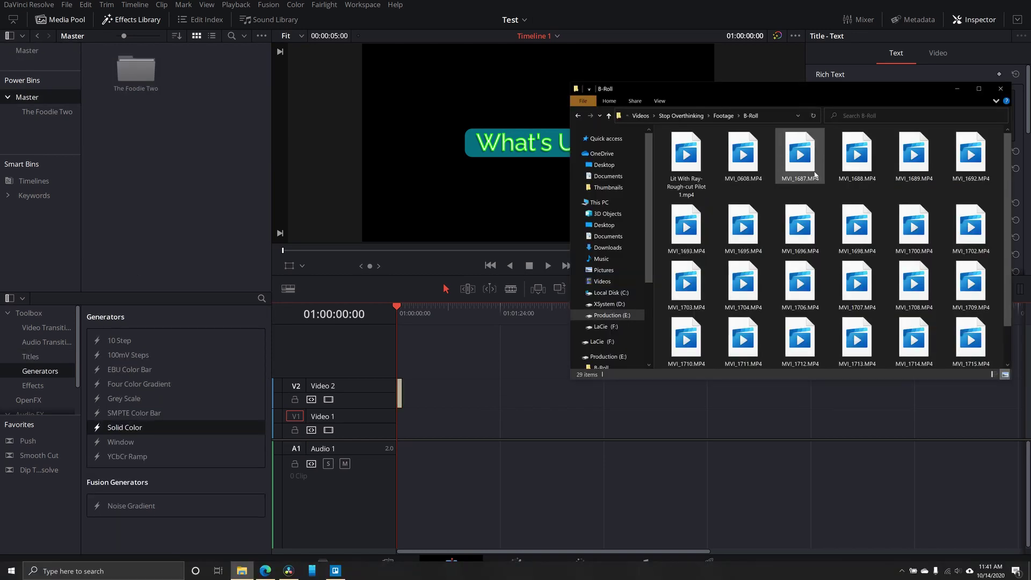
pyautogui.click(800, 156)
pyautogui.moveTo(539, 378); pyautogui.dragTo(396, 428)
pyautogui.click(426, 385)
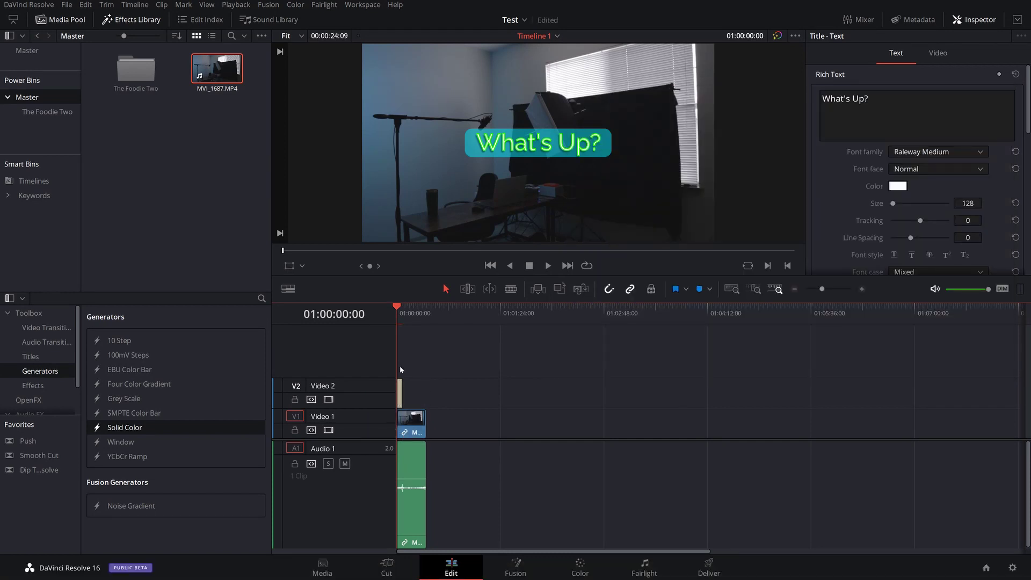
# - Combine the footage and title into Compound Clip 1 and try adding it to the Power Bin
pyautogui.click(412, 427)
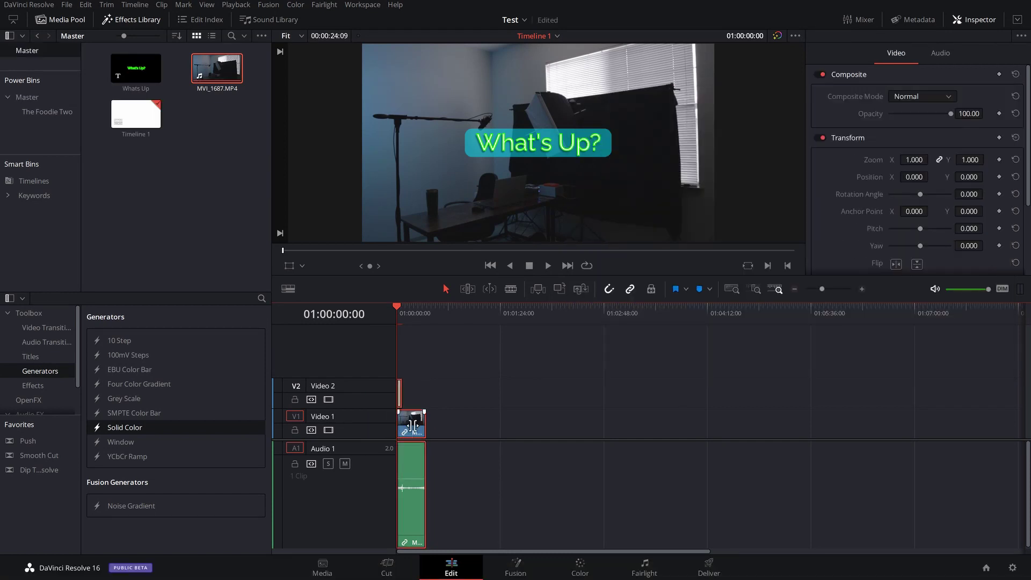
pyautogui.rightClick(413, 428)
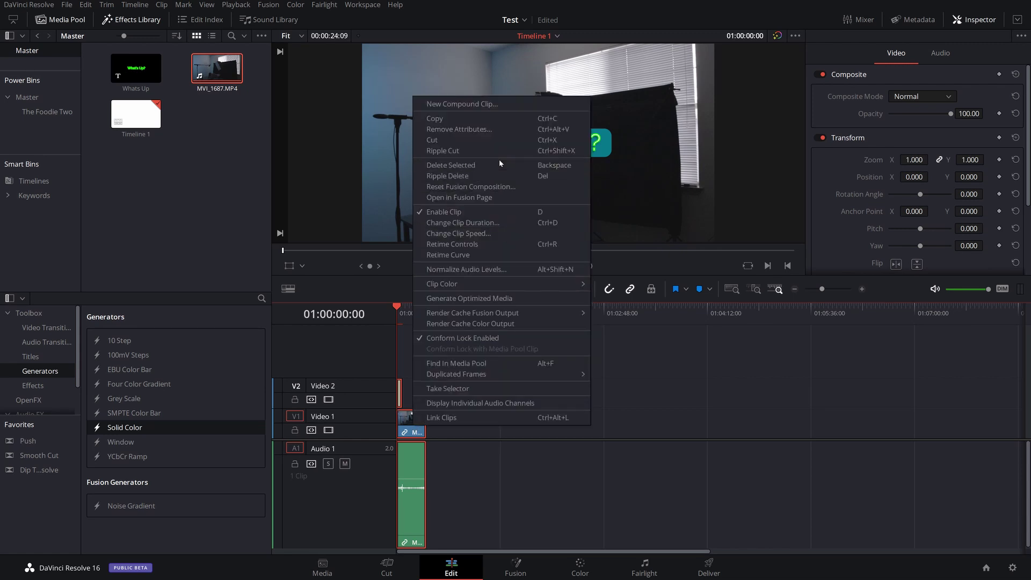
pyautogui.click(462, 104)
pyautogui.click(587, 382)
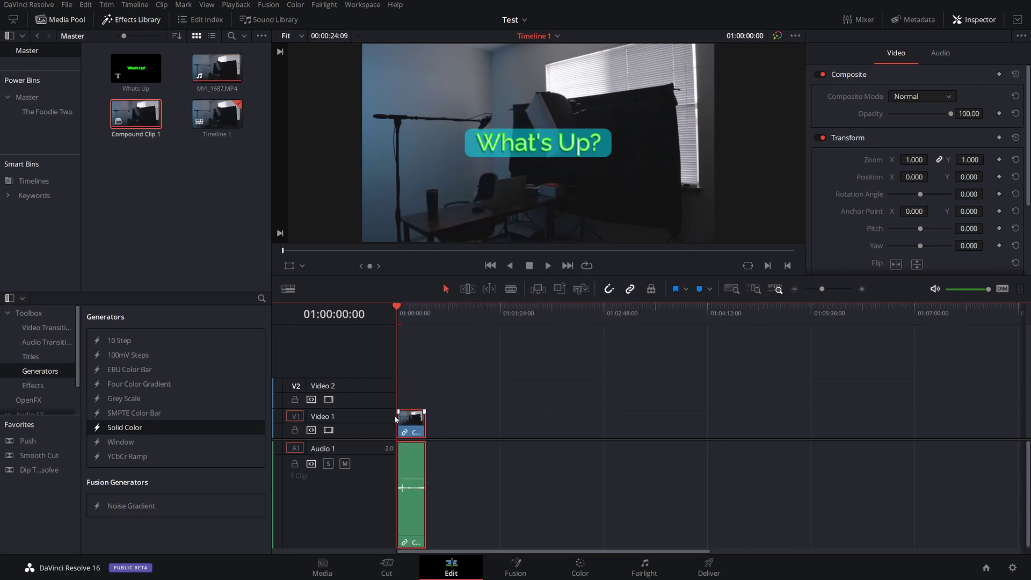
pyautogui.moveTo(90, 170); pyautogui.dragTo(69, 119)
pyautogui.click(986, 569)
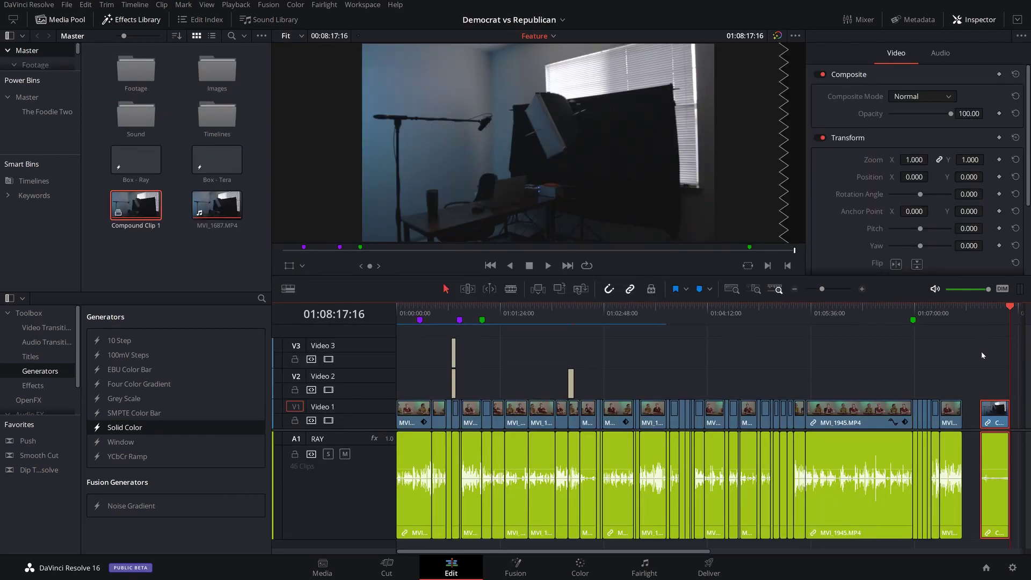
# - Play the pasted compound clip on the Feature timeline, then delete it
pyautogui.click(979, 312)
pyautogui.press('space')
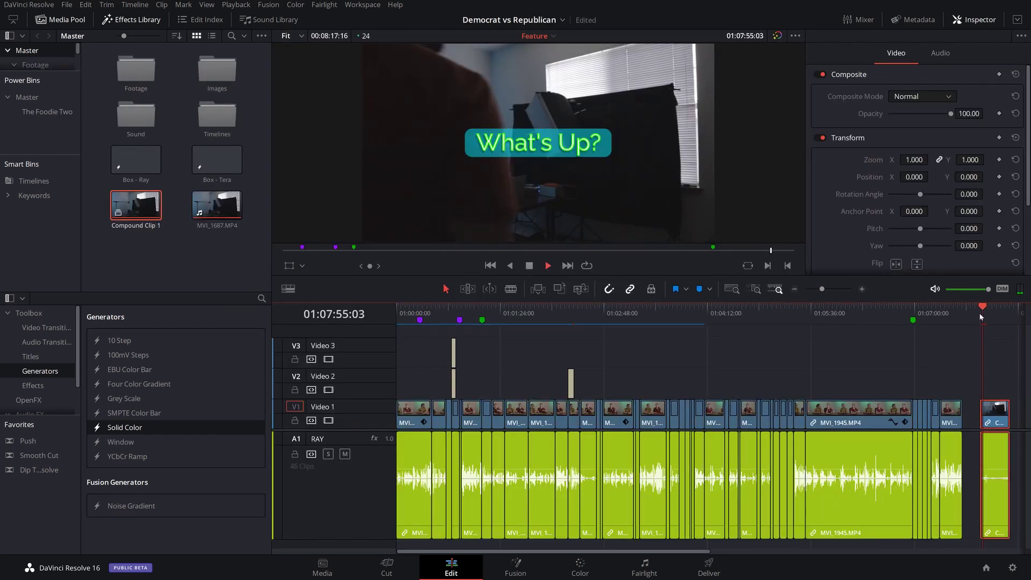
pyautogui.press('space')
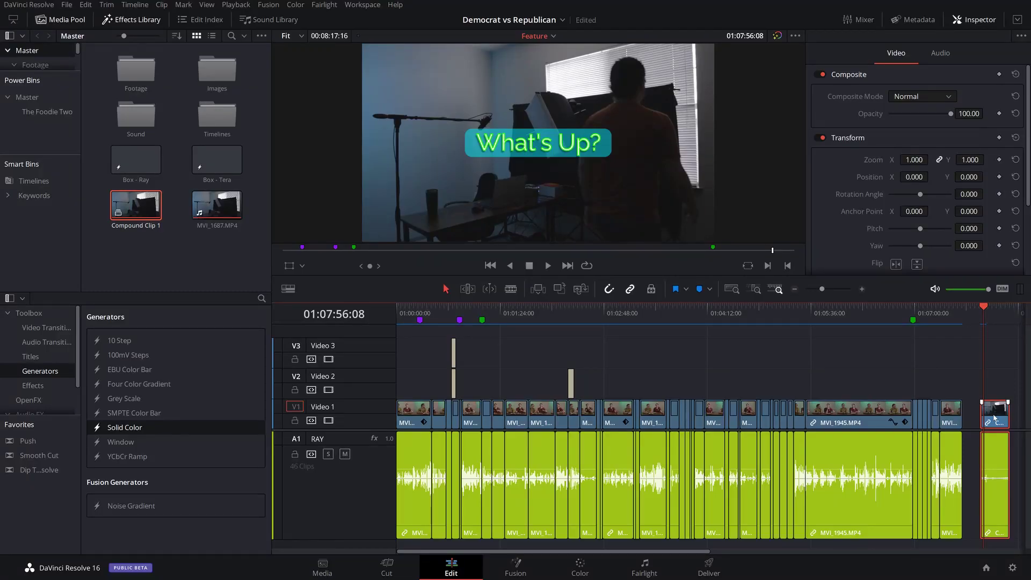
pyautogui.press('Delete')
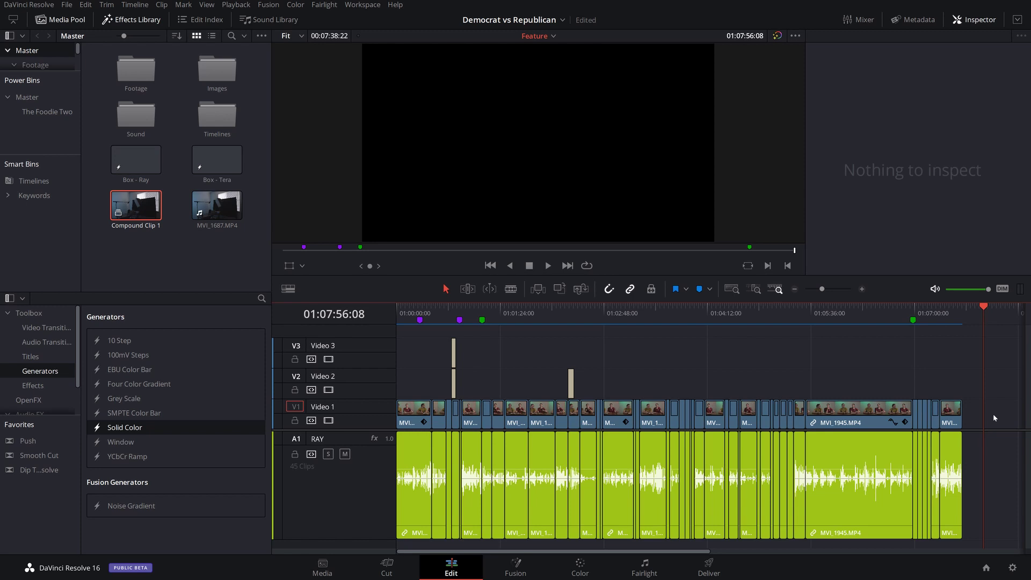
pyautogui.press('End')
pyautogui.hotkey('shift', '1')
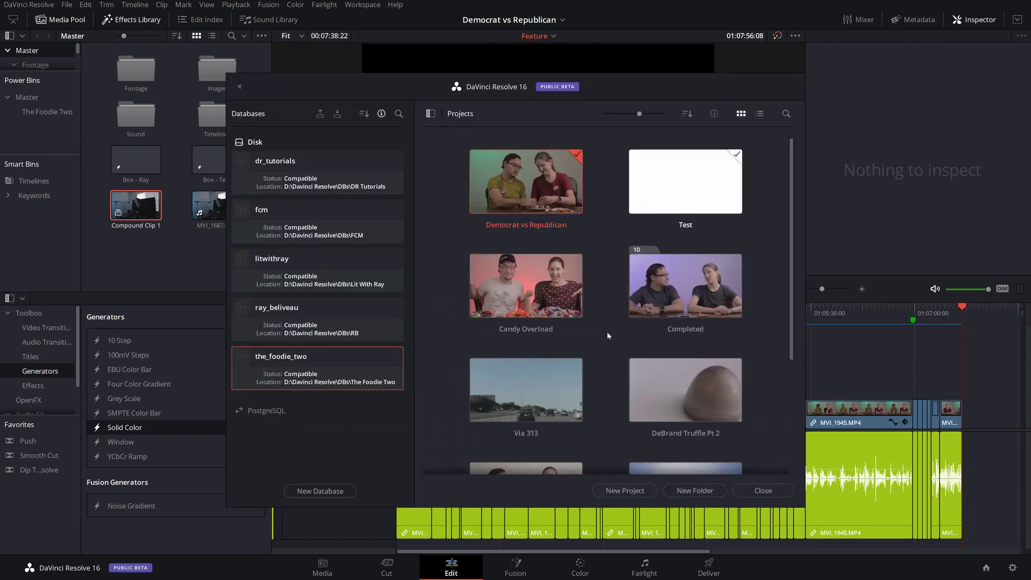
# - Check the Dynamic Project Switching option, then reopen the Test project
pyautogui.rightClick(608, 333)
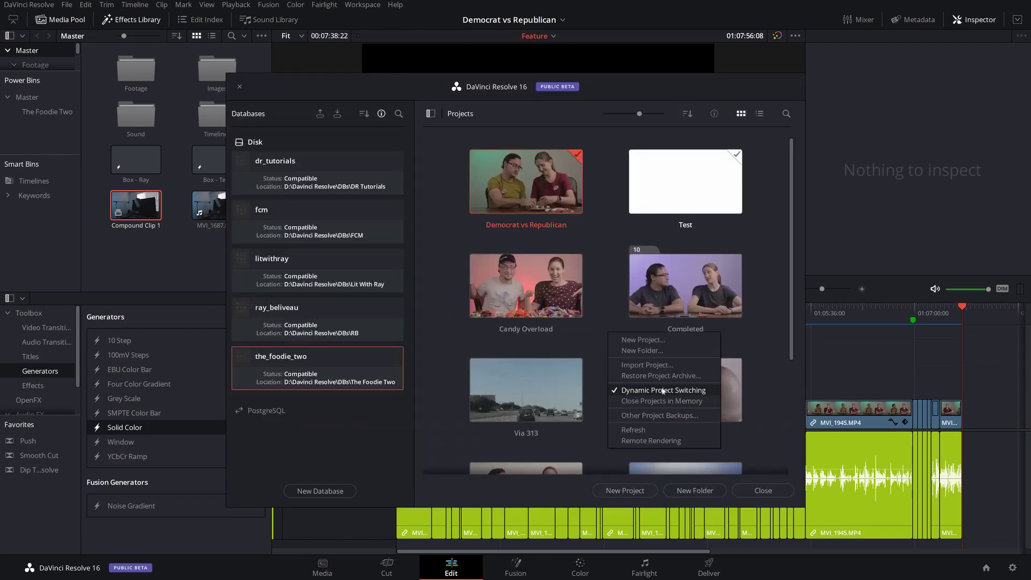
pyautogui.click(600, 297)
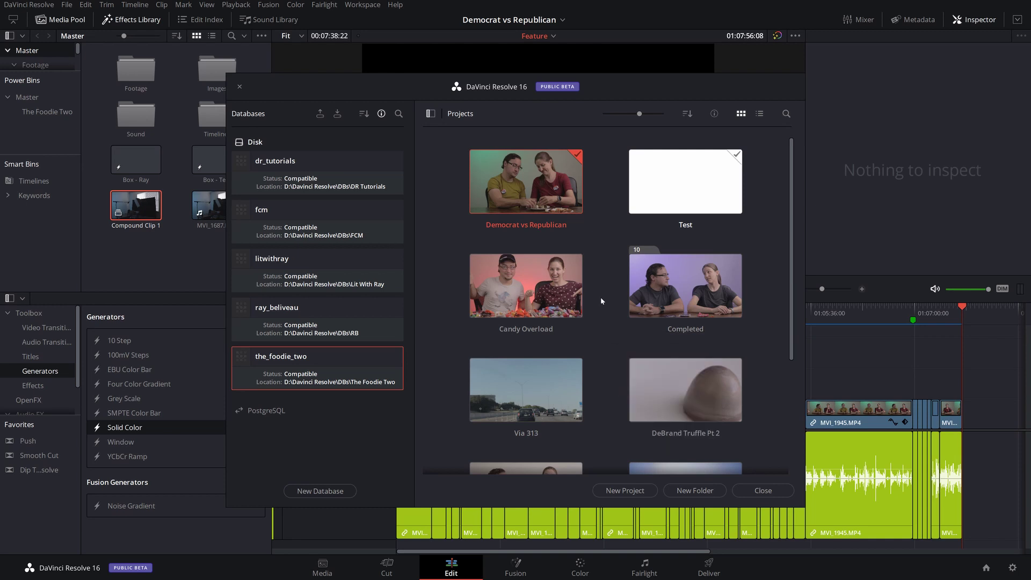
pyautogui.click(655, 179)
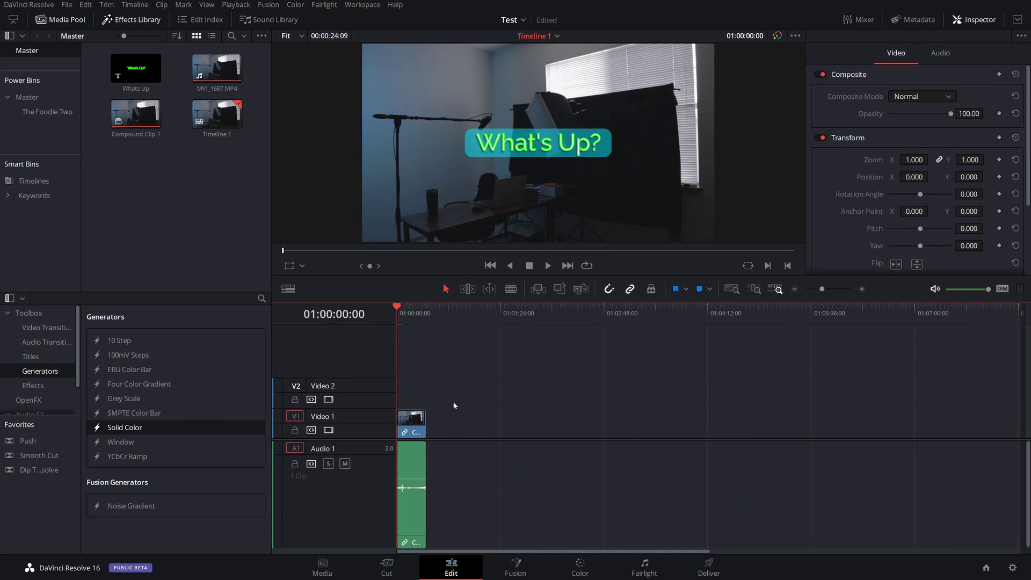
# - Paste a second compound clip copy, then paste both at the end of the Feature timeline
pyautogui.hotkey('ctrl', 'v')
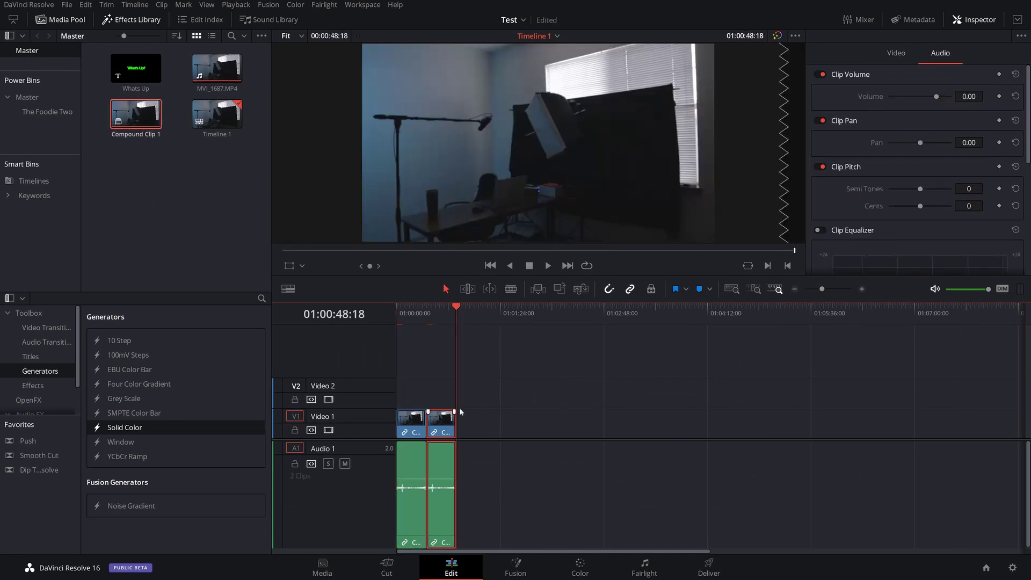
pyautogui.moveTo(476, 403); pyautogui.dragTo(378, 489)
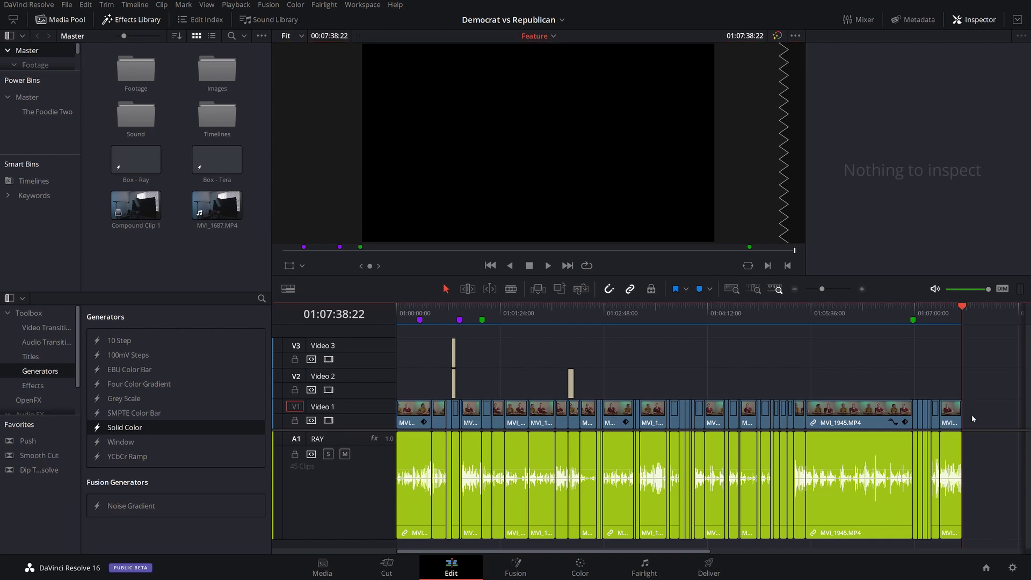
pyautogui.hotkey('ctrl', 'v')
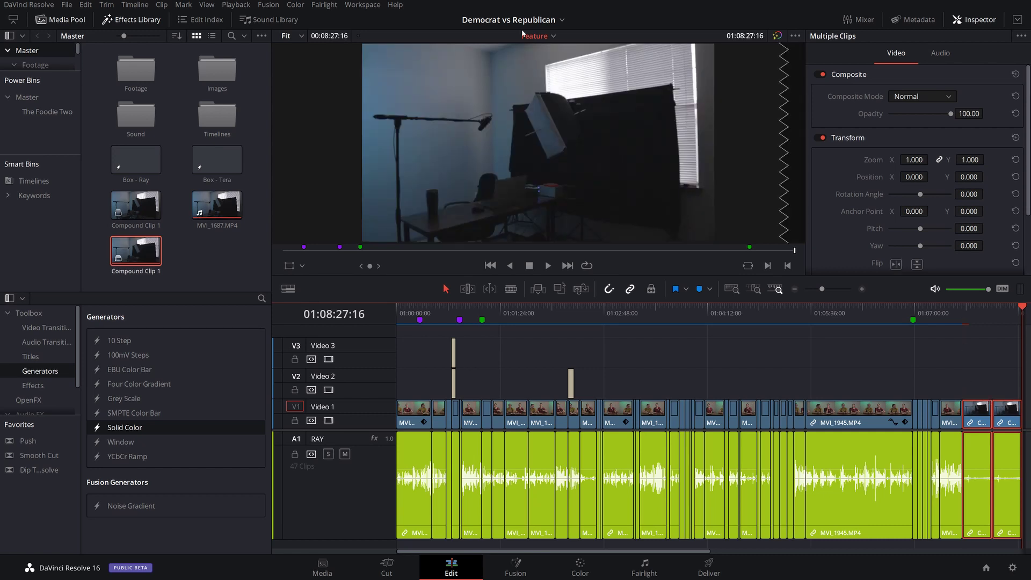
pyautogui.click(548, 20)
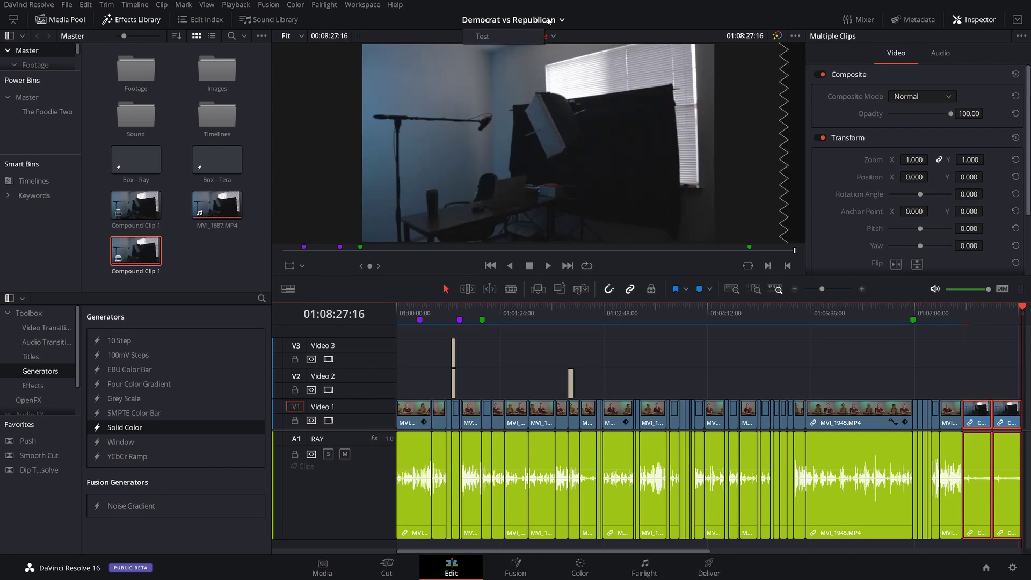
pyautogui.click(499, 37)
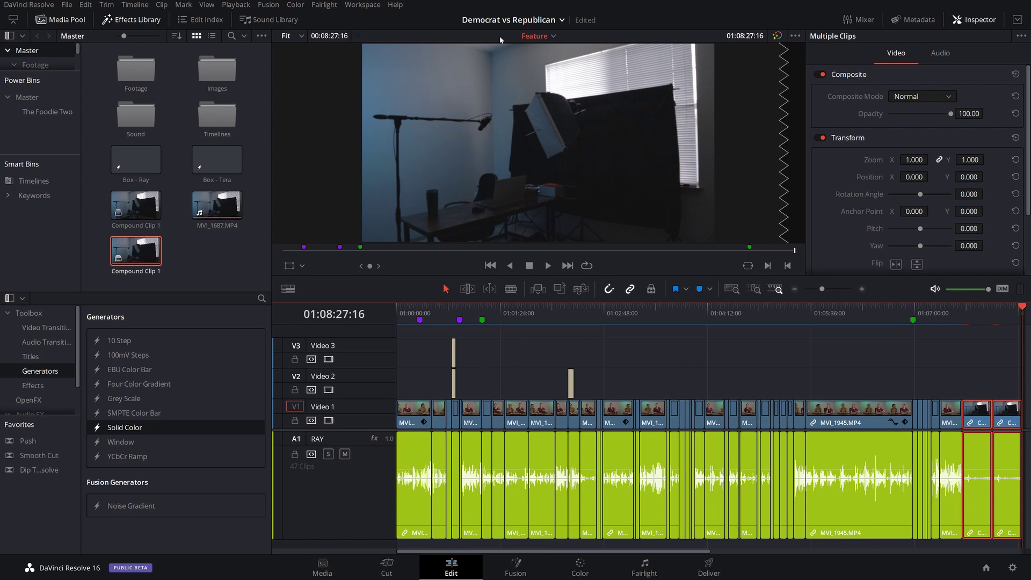